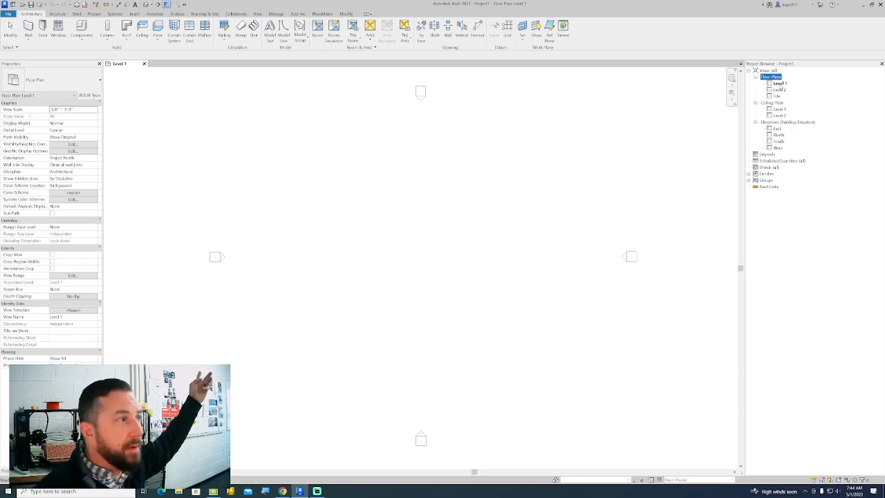
Review the worksheet's descriptions of the site tools in Chrome, and switch back to the Revit project
click(776, 96)
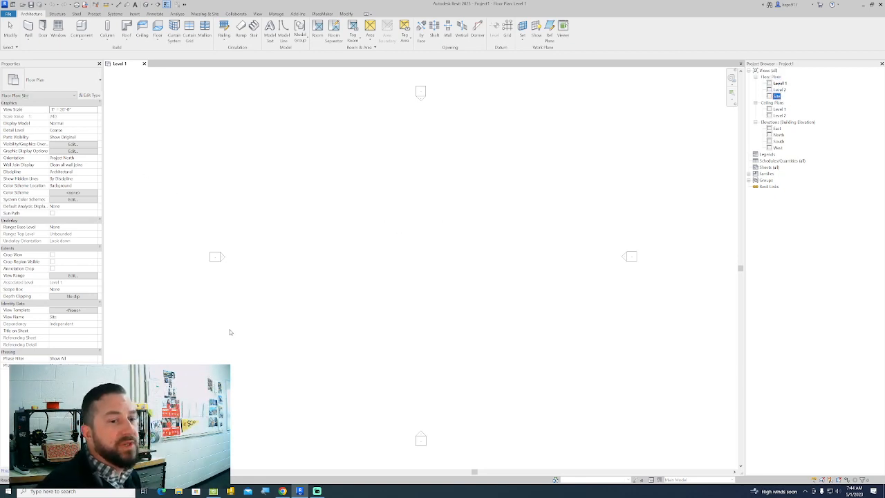
click(283, 491)
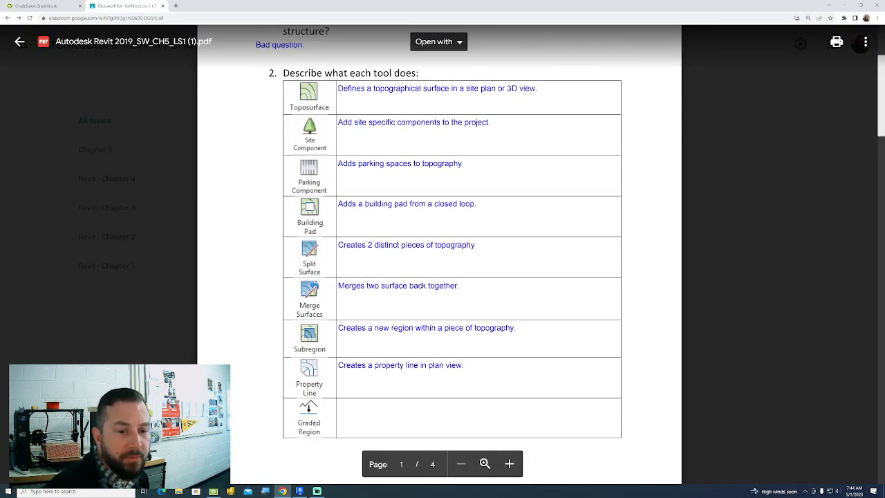
click(317, 491)
click(317, 491)
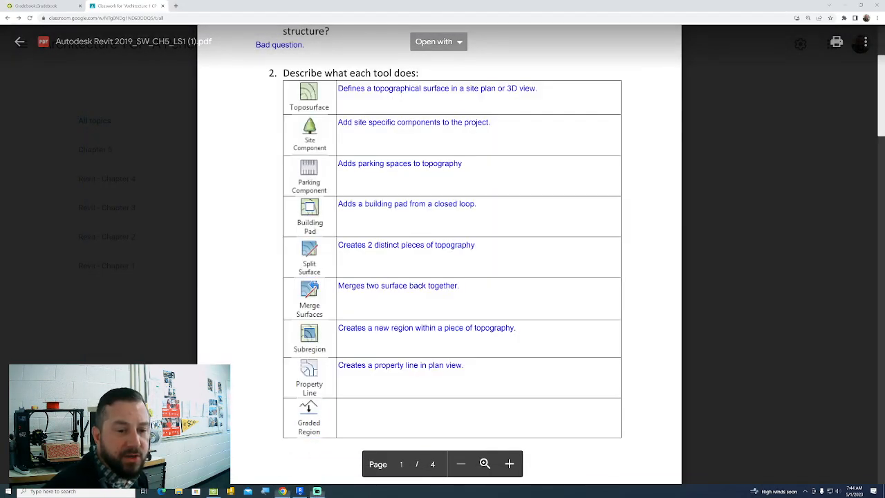
click(299, 490)
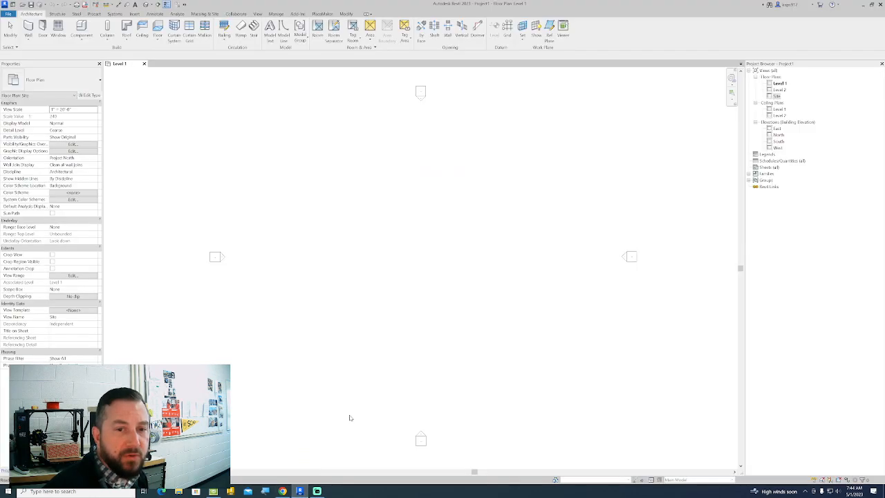
Open the Site floor plan and start a toposurface with three points at 0' elevation forming a downward-pointing triangle between the elevation markers
double_click(776, 96)
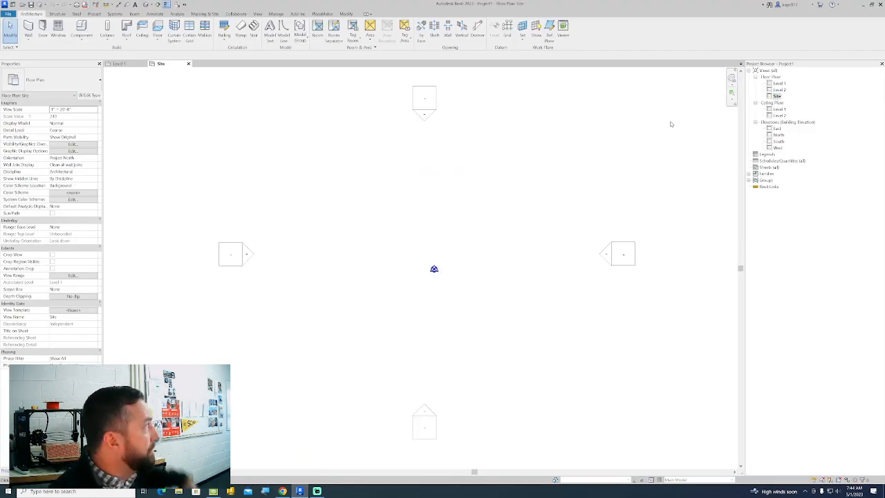
middle_drag(518, 184, 502, 187)
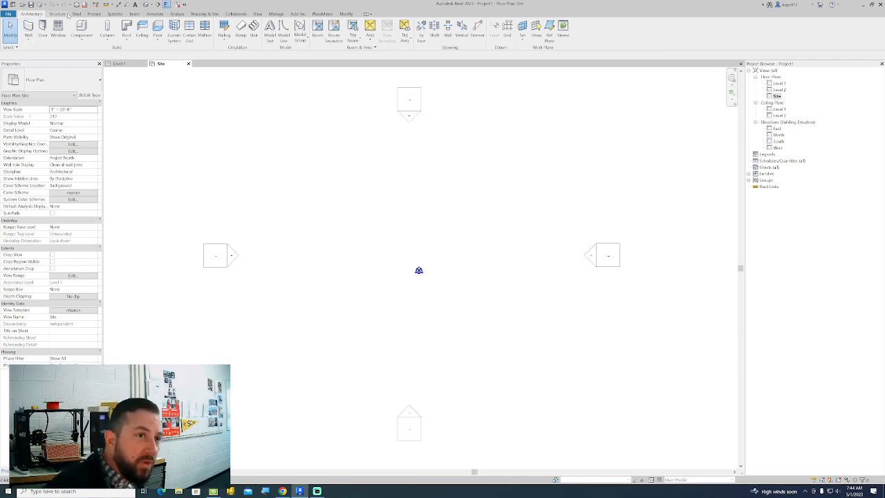
click(211, 14)
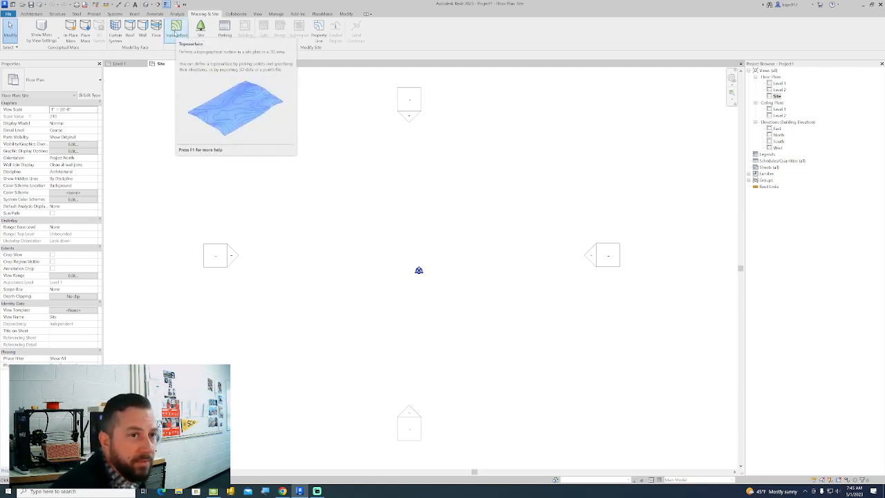
click(175, 34)
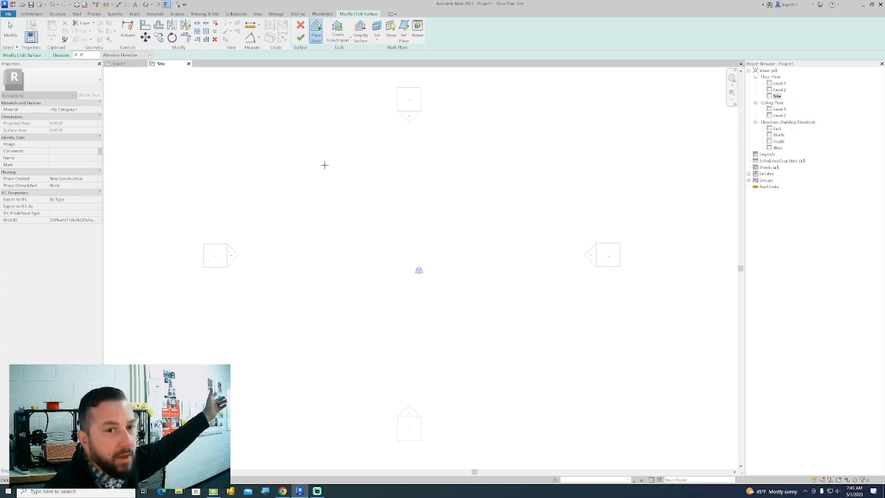
click(325, 165)
click(501, 161)
click(417, 337)
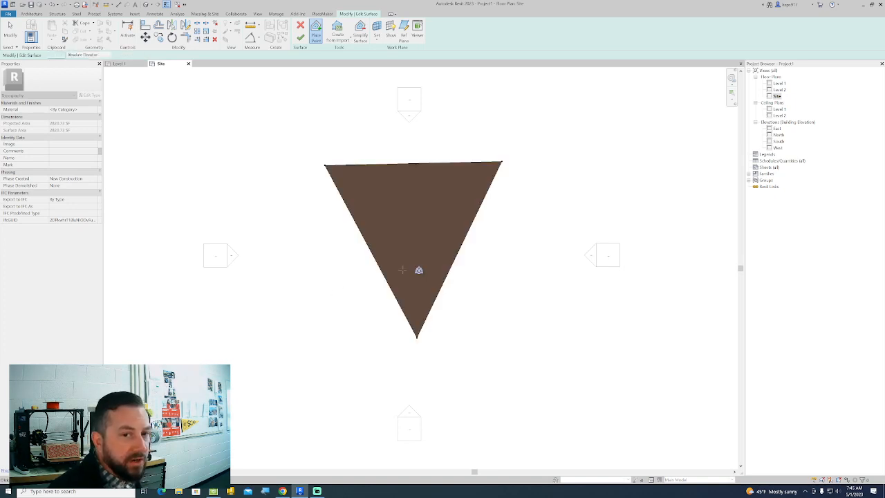
Place closely spaced 0' boundary points clockwise around the triangle, bulging its sides outward into a rounded shield-shaped surface
middle_drag(424, 252, 393, 277)
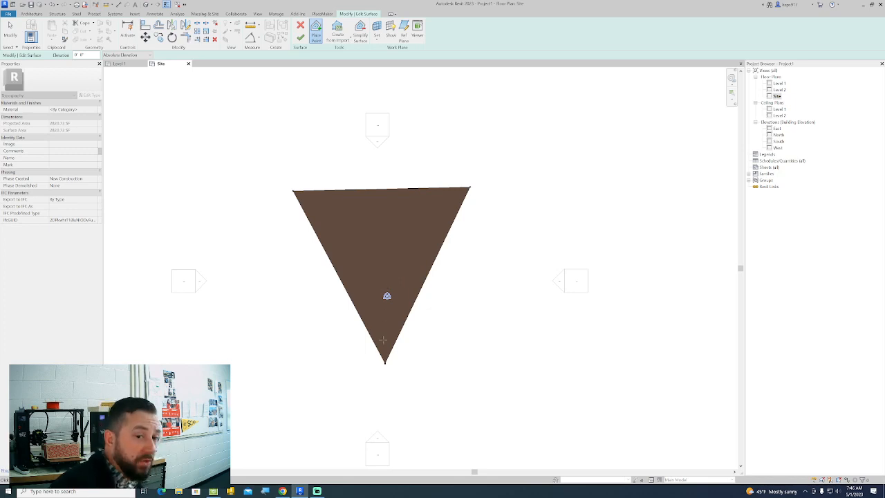
click(376, 360)
click(365, 356)
click(356, 350)
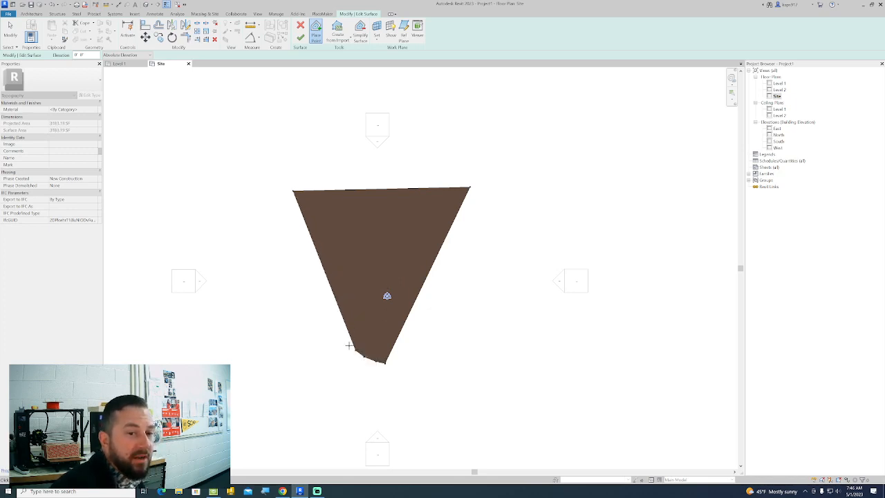
click(348, 343)
click(330, 320)
click(319, 306)
click(309, 289)
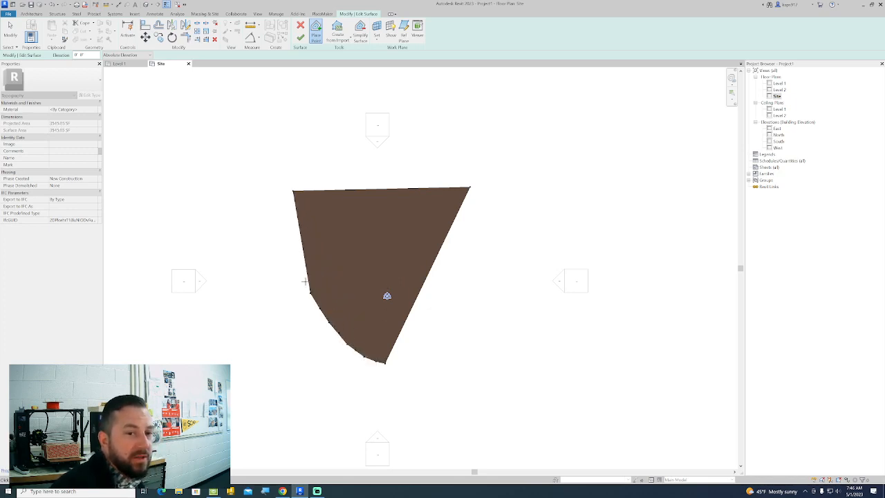
click(305, 281)
click(302, 265)
click(293, 247)
click(289, 234)
click(289, 216)
click(290, 196)
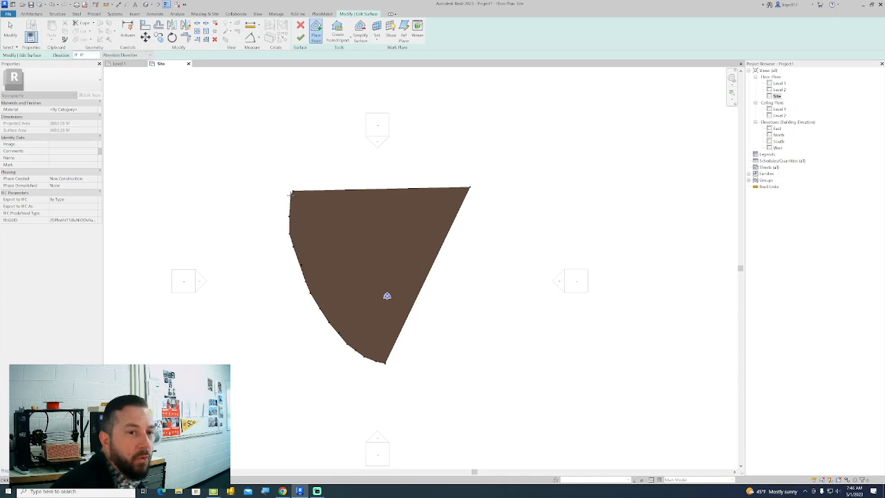
click(301, 186)
click(312, 181)
click(324, 178)
click(334, 175)
click(345, 174)
click(360, 173)
click(379, 172)
click(395, 172)
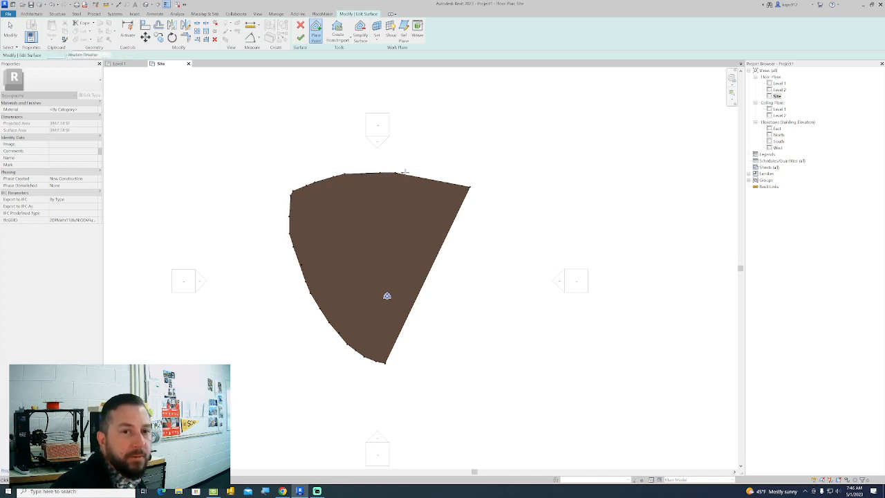
click(410, 172)
click(427, 174)
click(445, 176)
click(460, 178)
click(467, 185)
click(474, 195)
click(478, 210)
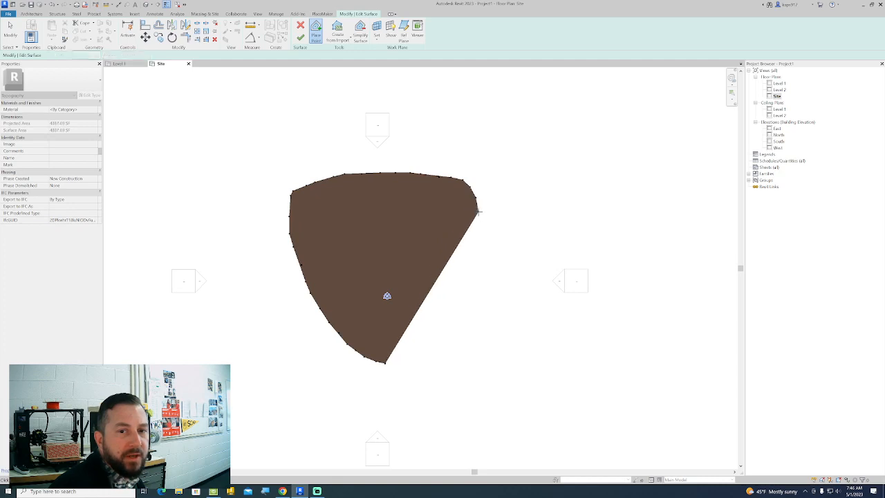
click(479, 222)
click(478, 239)
click(478, 257)
click(476, 289)
click(469, 305)
click(462, 323)
click(452, 341)
click(427, 367)
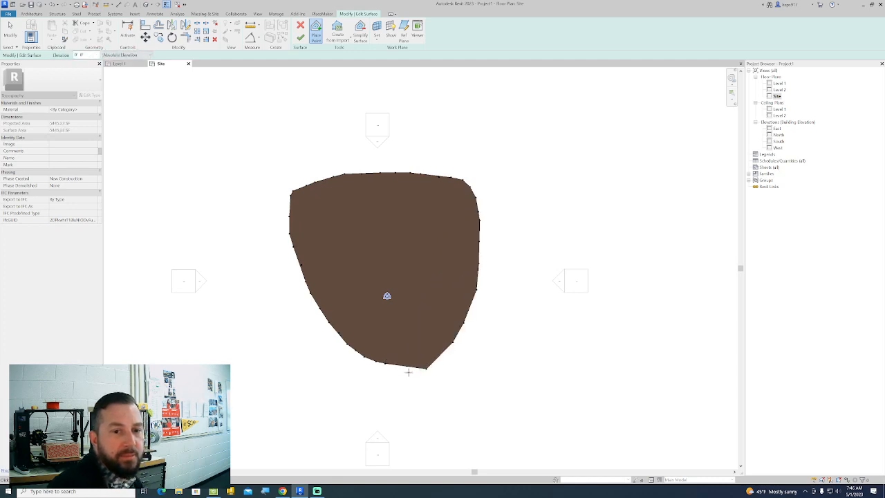
click(408, 372)
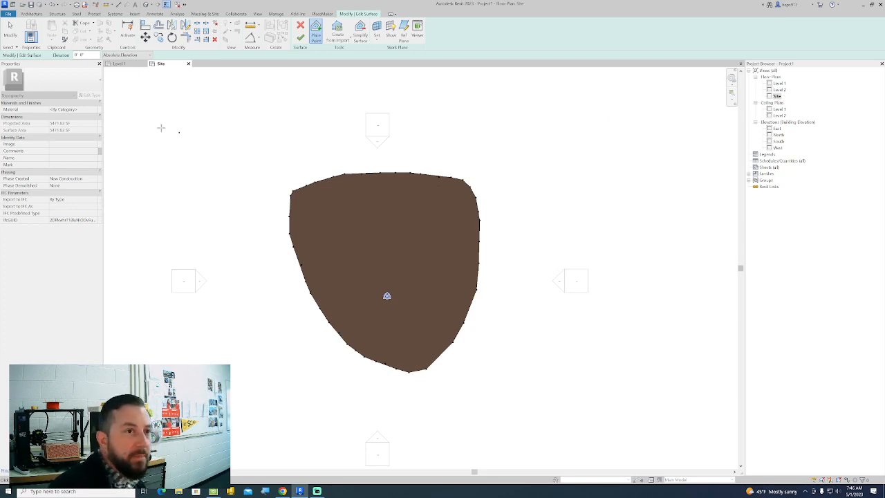
Set the point elevation to 5' and place a ring of interior points a short distance inside the surface boundary
drag(85, 55, 74, 55)
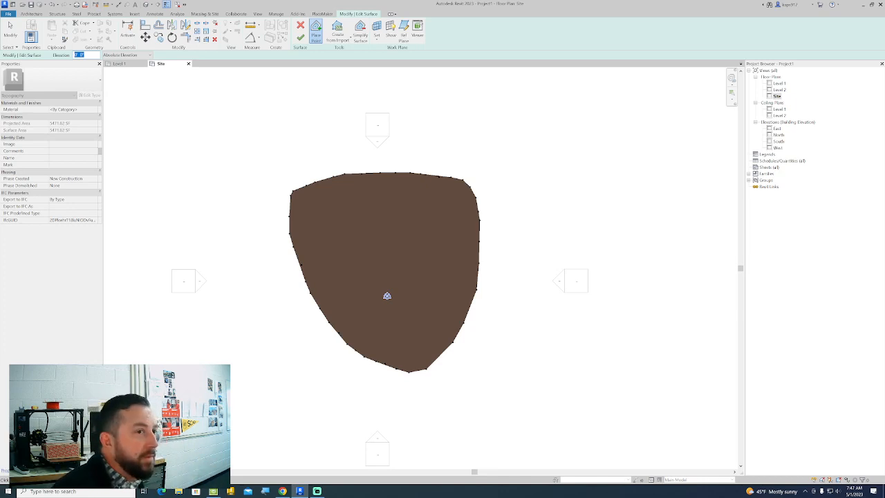
click(84, 54)
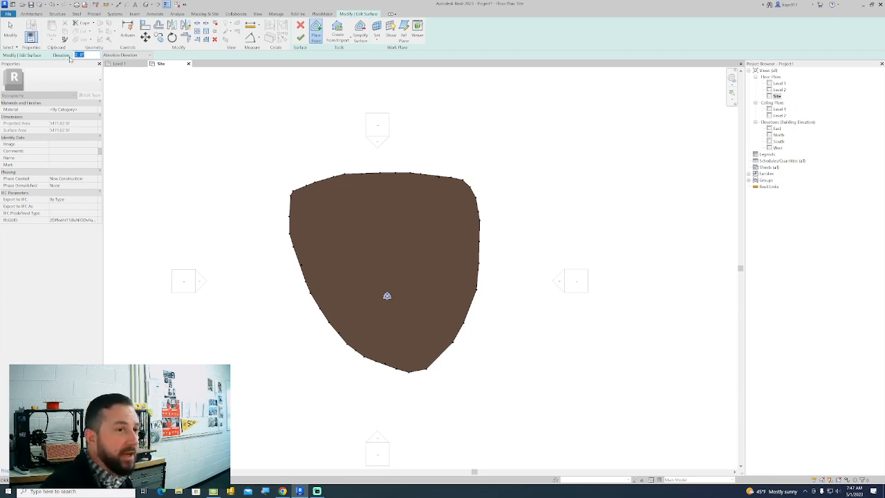
text(5)
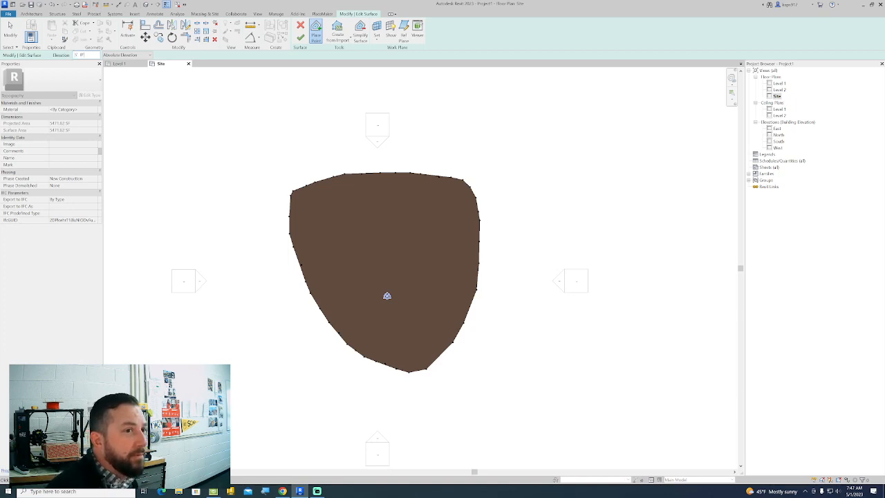
key(Return)
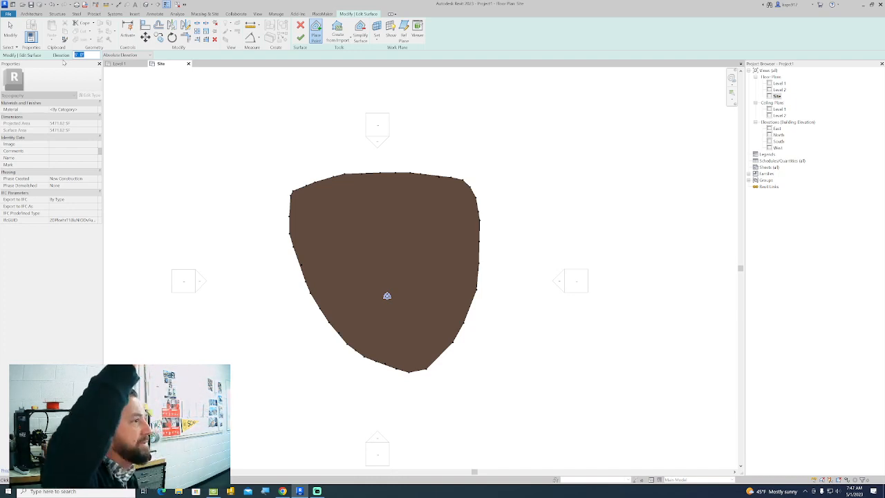
click(325, 202)
click(355, 197)
click(414, 196)
click(441, 204)
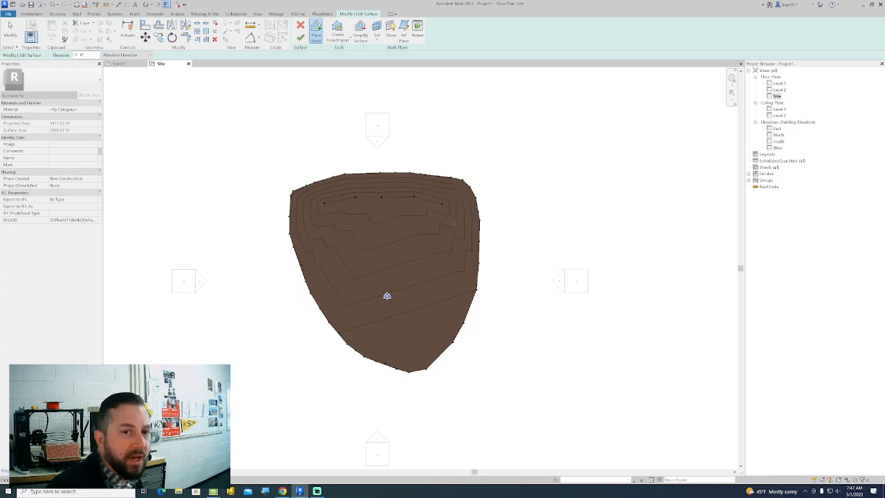
click(454, 227)
click(447, 262)
click(435, 300)
click(373, 330)
click(357, 311)
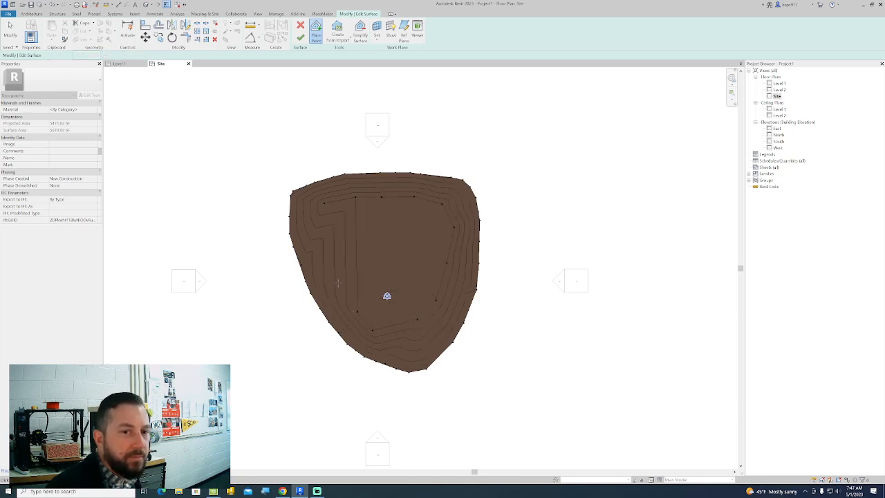
click(336, 279)
Examine the sloped surface in the default 3D view and check the elevation of the boundary points at one corner
click(145, 6)
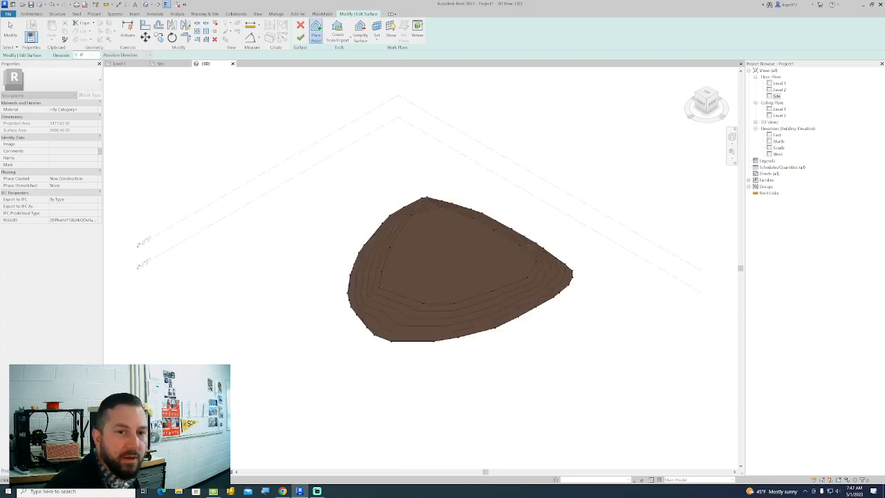
middle_drag(561, 222, 533, 209)
mouse_move(700, 99)
mouse_down()
mouse_move(697, 70)
mouse_move(695, 93)
mouse_up()
scroll(304, 243, up, 4)
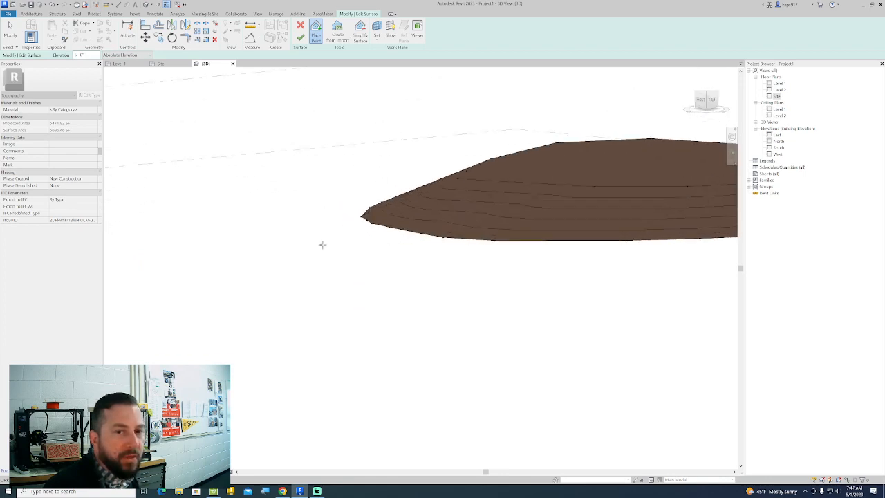
right_click(201, 290)
click(228, 302)
drag(237, 287, 188, 263)
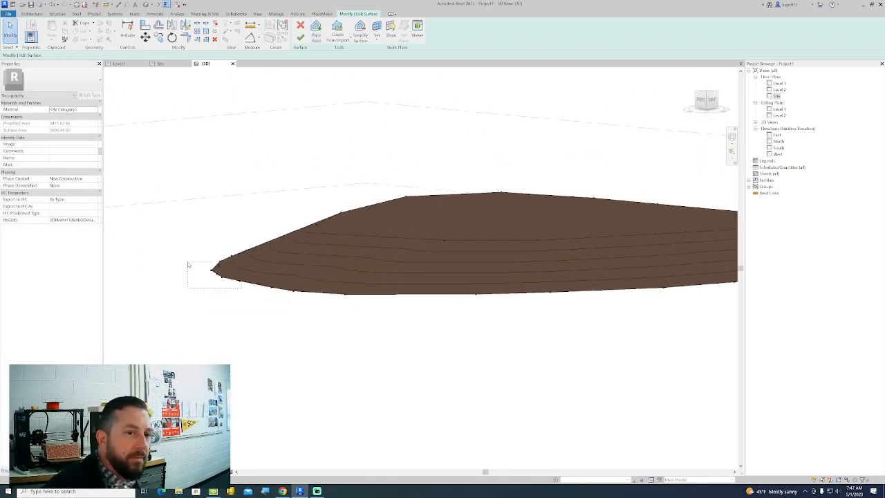
scroll(243, 291, down, 3)
Compare the elevations of the base and upper points from the right side view, and inspect the mound from an angle
click(701, 110)
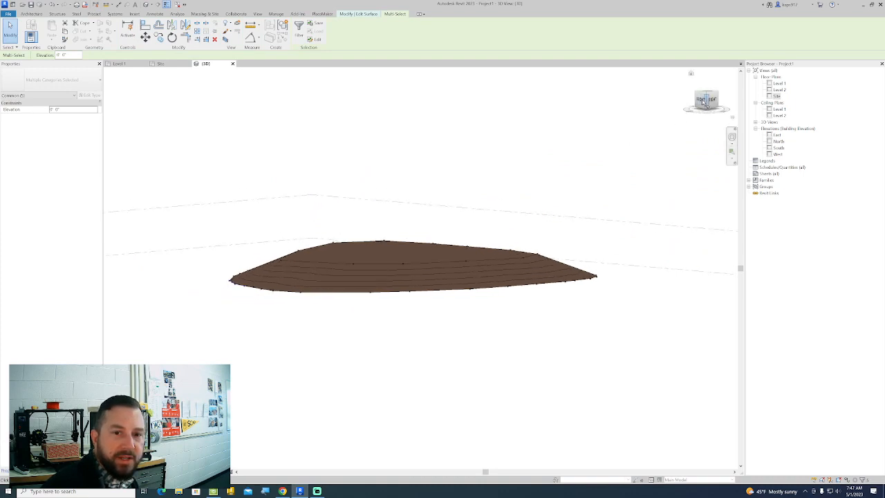
scroll(582, 152, down, 5)
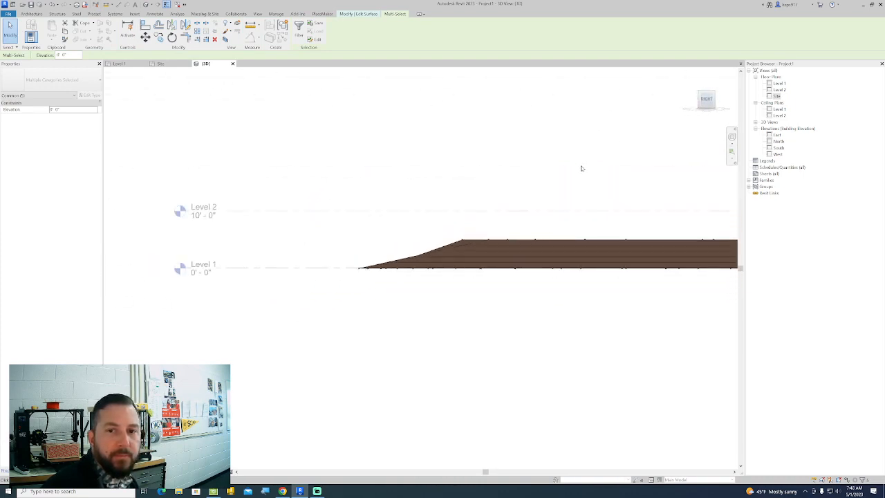
drag(690, 264, 244, 217)
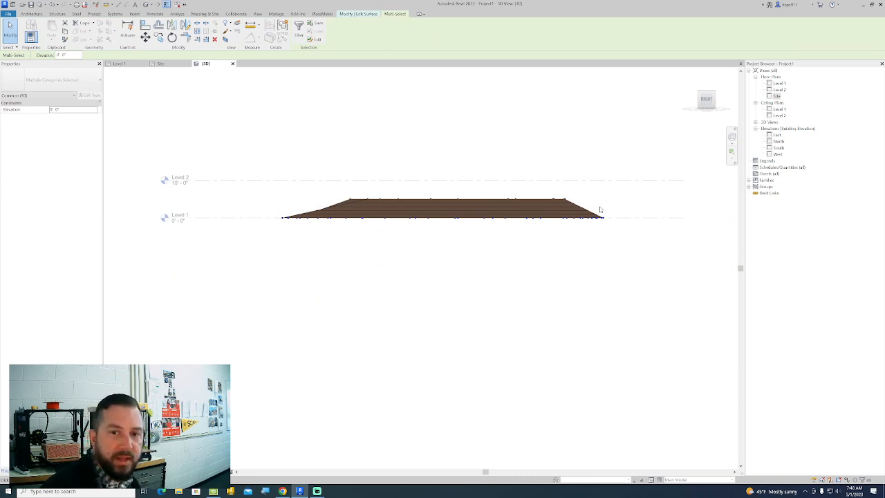
drag(601, 208, 323, 184)
mouse_move(704, 100)
mouse_down()
mouse_move(712, 109)
mouse_move(708, 146)
mouse_up()
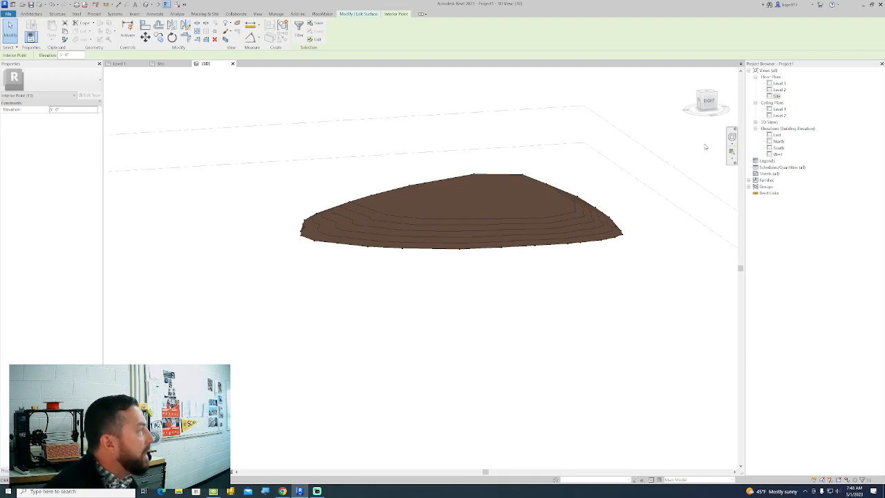
scroll(427, 200, up, 3)
key(Escape)
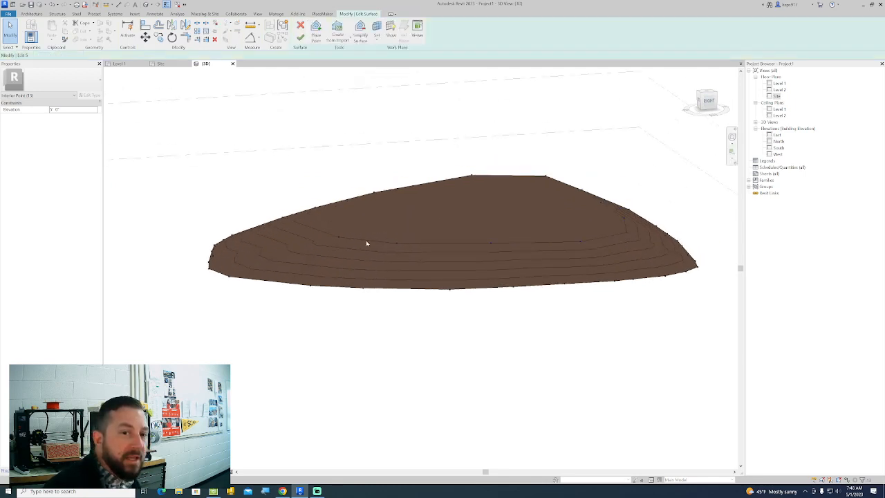
Try deleting two neighbouring interior points along the near edge of the raised area
drag(365, 240, 329, 228)
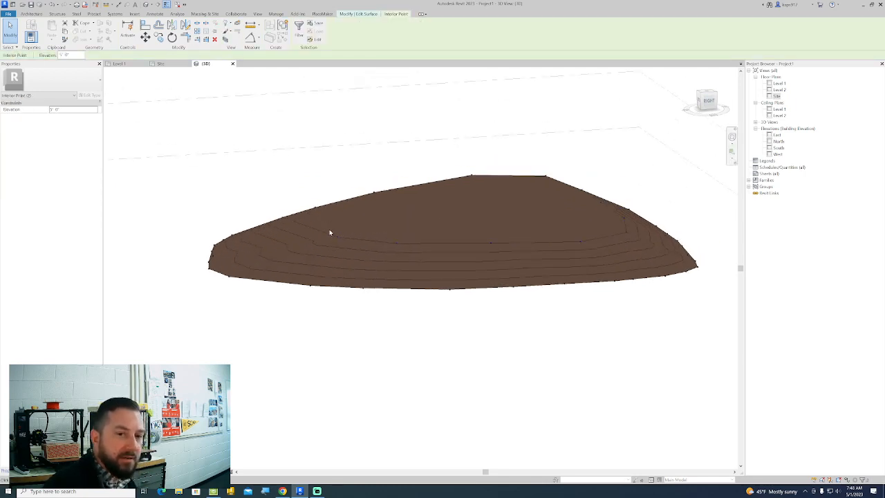
key(Delete)
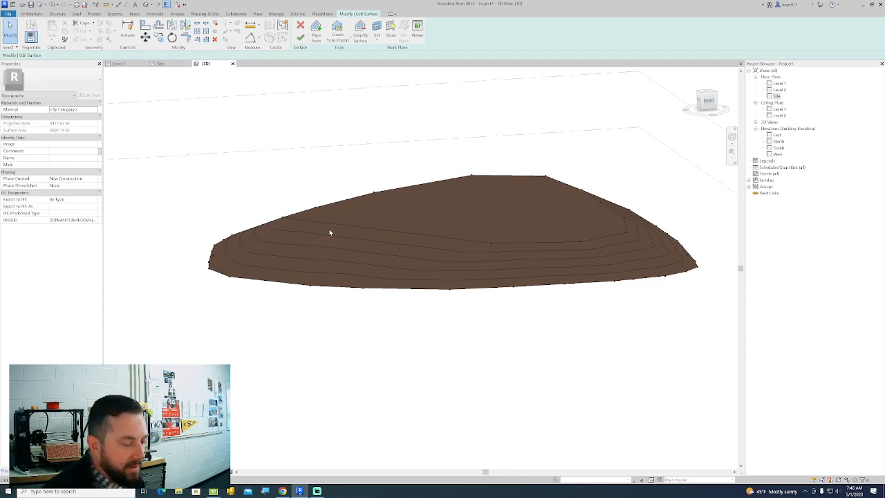
scroll(411, 209, down, 2)
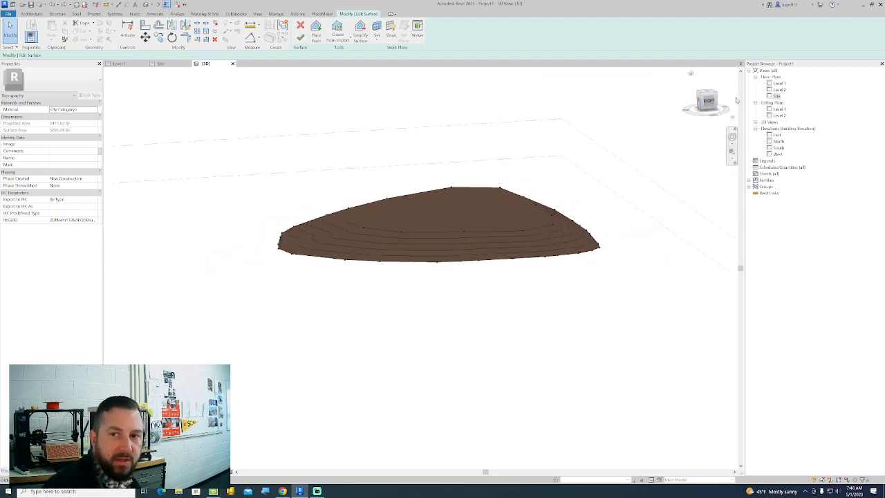
Return to the Site plan and select the whole ring of 5' interior points together
double_click(776, 95)
scroll(385, 235, down, 1)
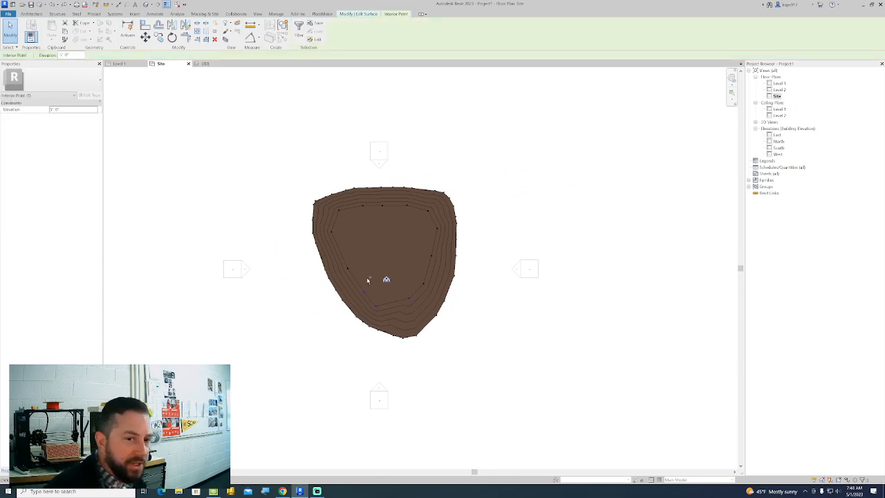
ctrl+click(331, 231)
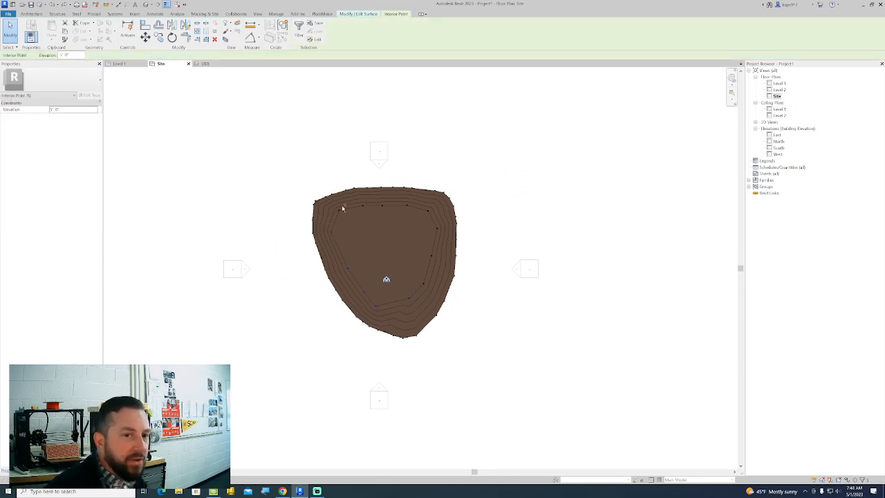
ctrl+click(361, 203)
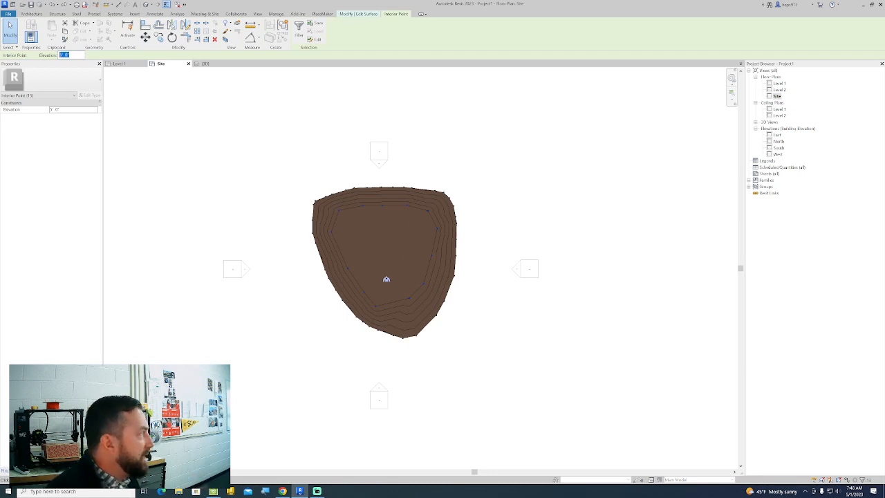
Try deleting all points of the surface at once, and undo the deletion
scroll(362, 207, up, 4)
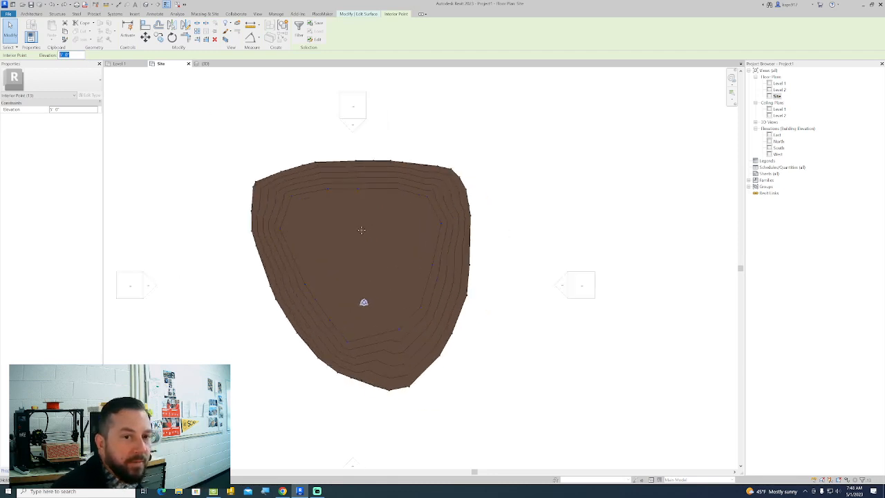
drag(163, 101, 510, 433)
key(Delete)
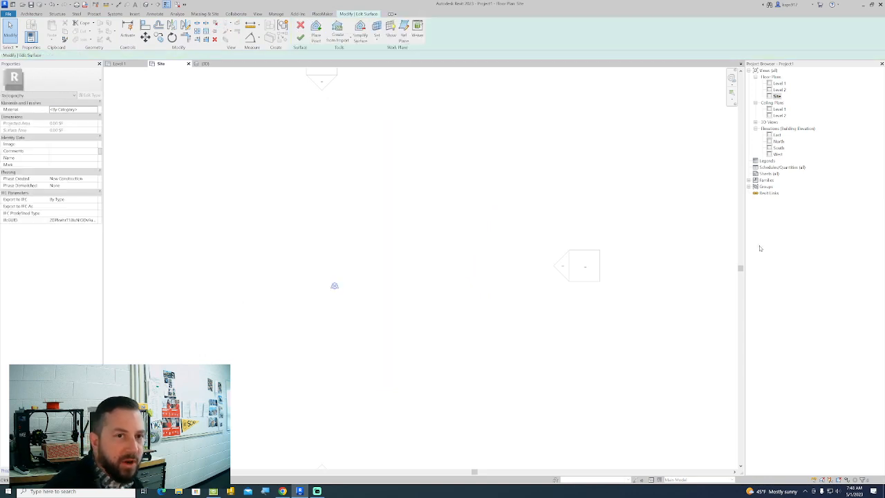
click(52, 4)
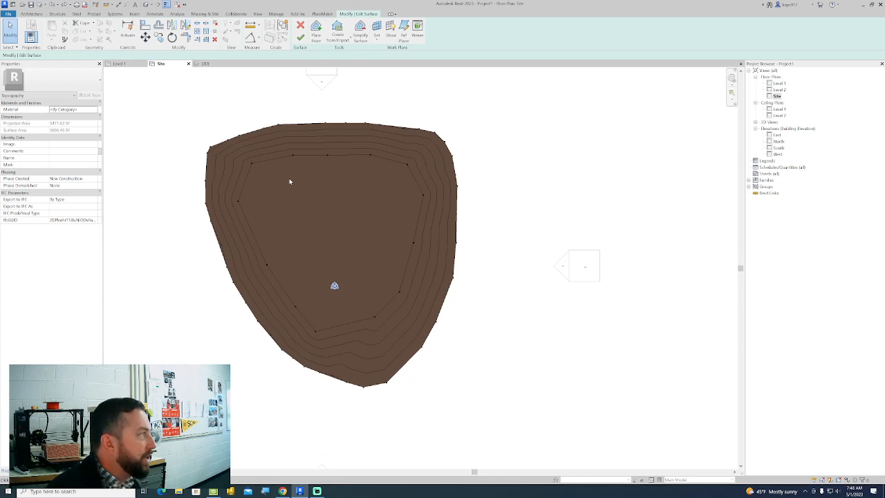
Place a ring of points at 10' elevation a short distance inside the 5' ring
middle_drag(292, 182, 302, 231)
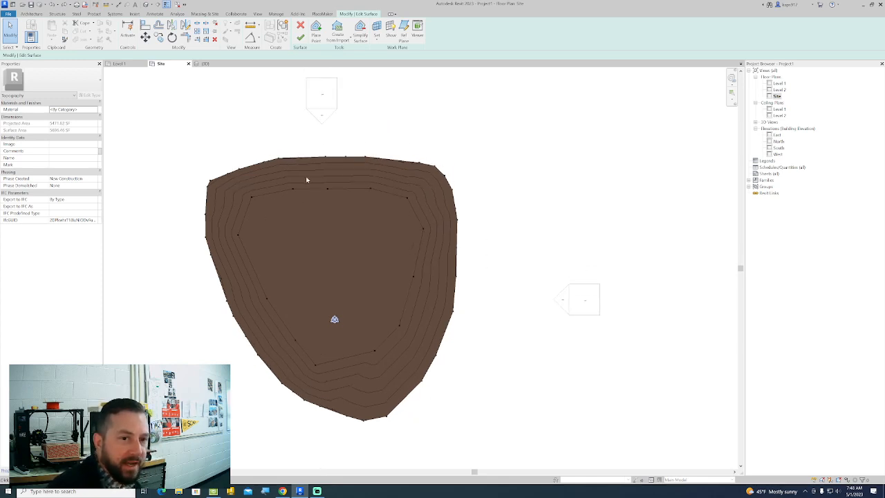
click(316, 30)
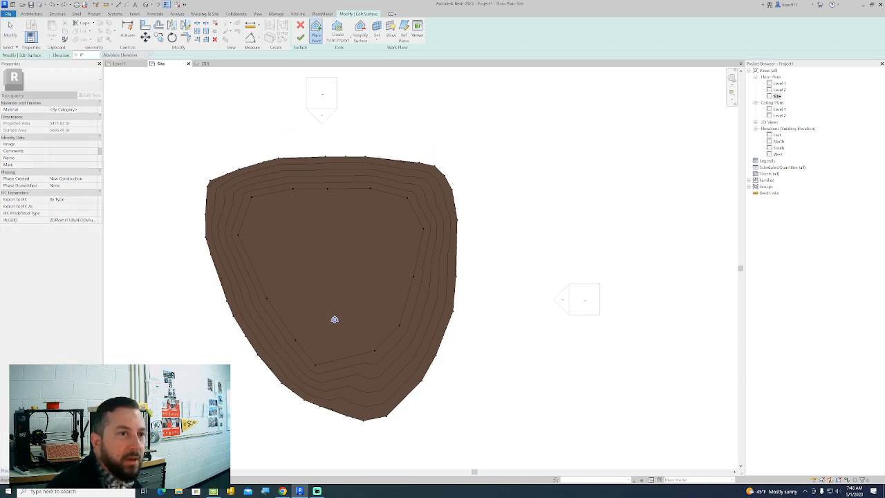
text(1)
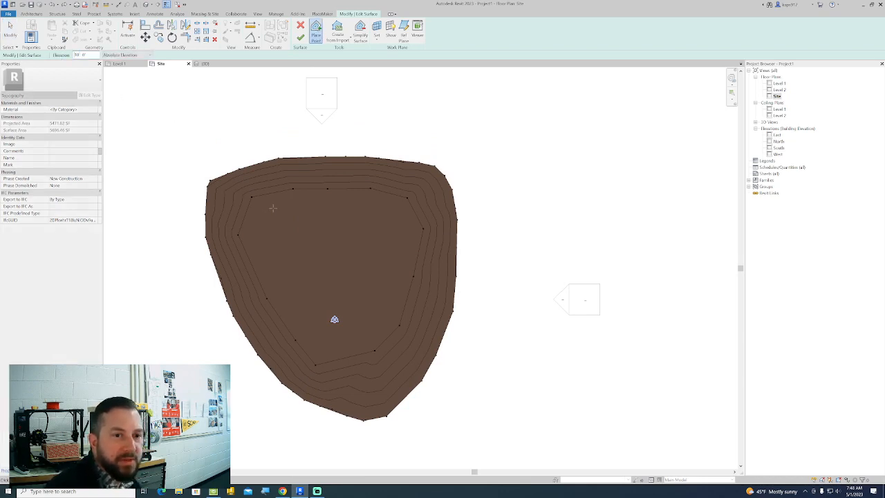
click(322, 206)
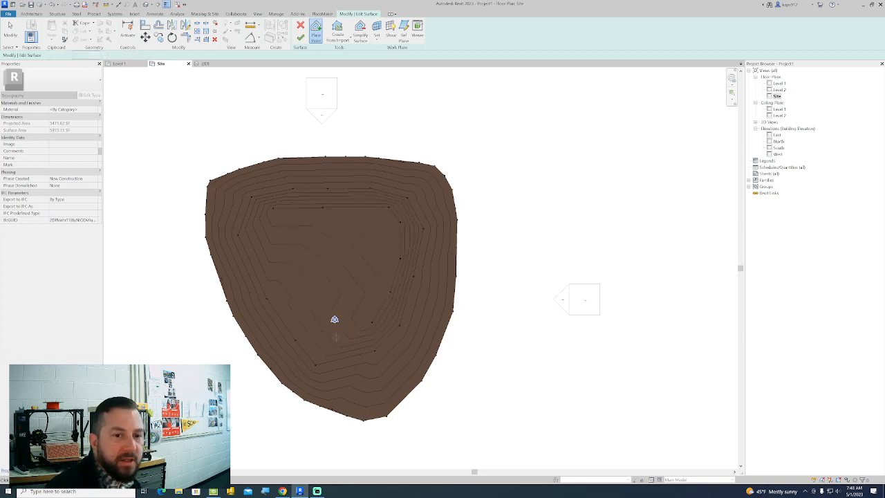
click(299, 311)
click(275, 273)
click(262, 223)
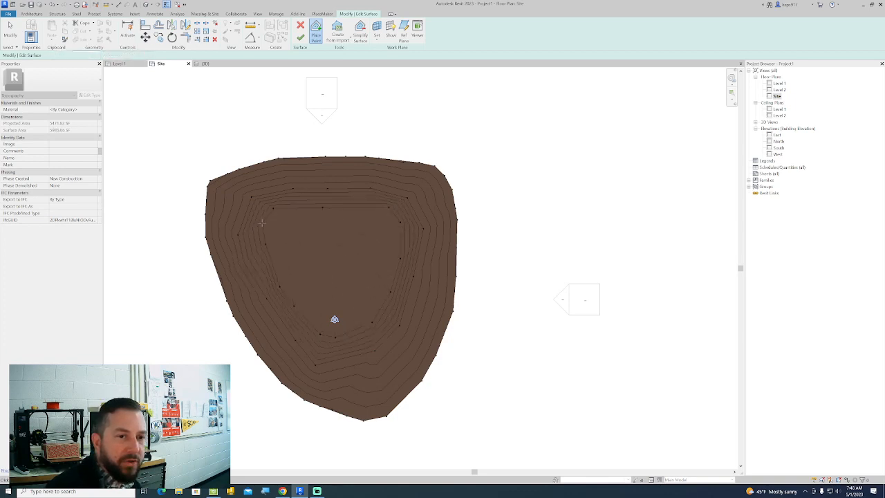
Place a small ring of points at 15' elevation inside the 10' ring, and finish editing the surface
drag(90, 55, 51, 61)
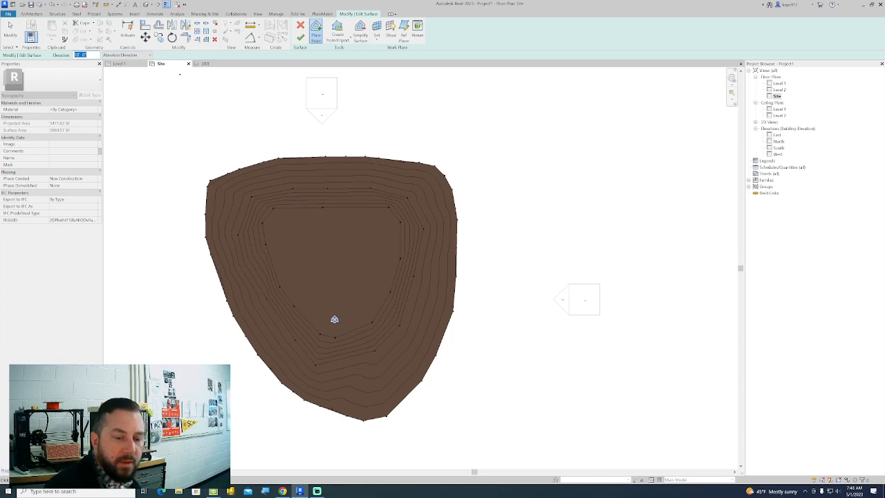
text(15)
key(Return)
click(294, 227)
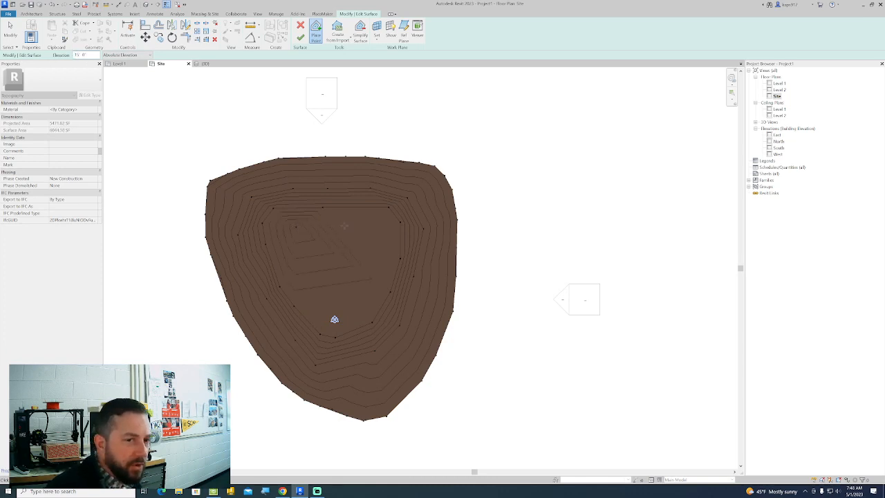
click(360, 226)
click(314, 263)
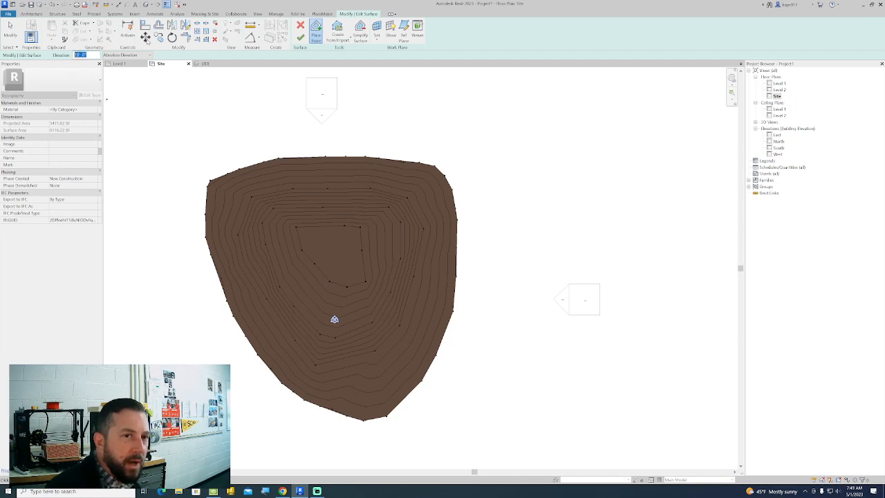
click(300, 37)
scroll(436, 115, down, 1)
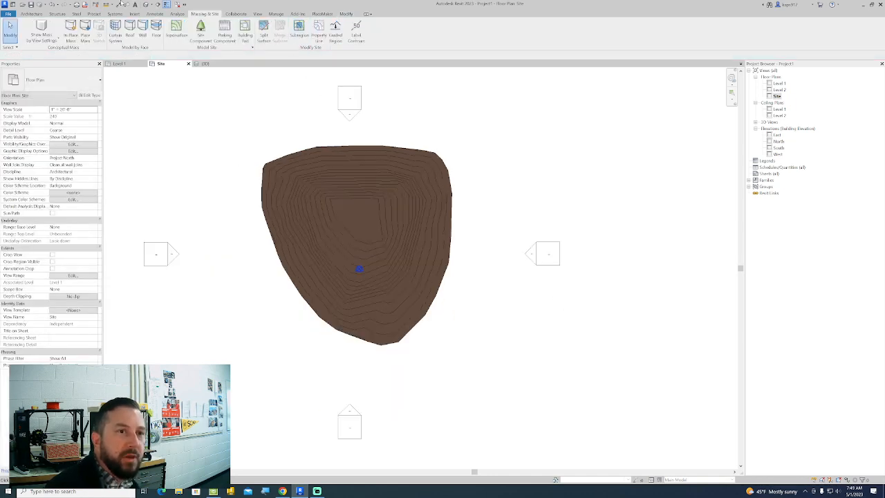
Examine the finished mound from a low angle in the default 3D view, briefly selecting the whole topography
click(145, 5)
scroll(412, 145, down, 1)
mouse_move(414, 178)
shift+middle_down()
mouse_move(128, 86)
mouse_move(164, 139)
mouse_move(159, 120)
shift+middle_up()
middle_drag(578, 163, 400, 172)
scroll(338, 191, up, 3)
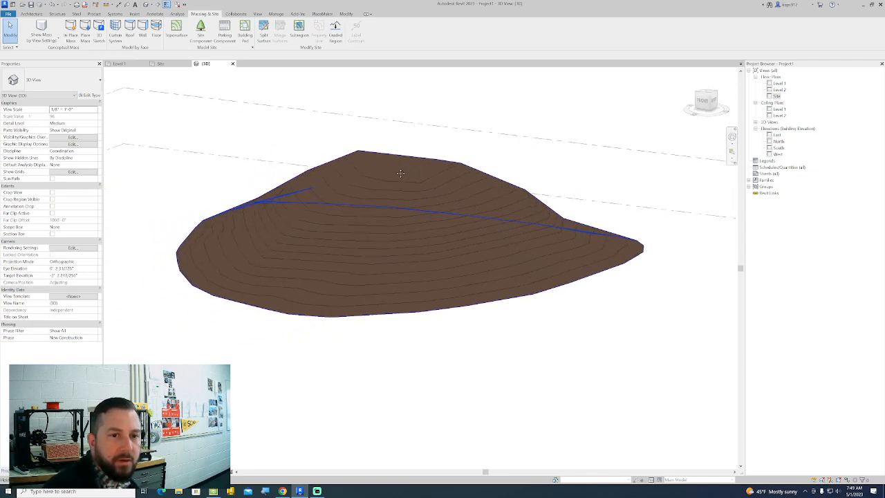
click(355, 157)
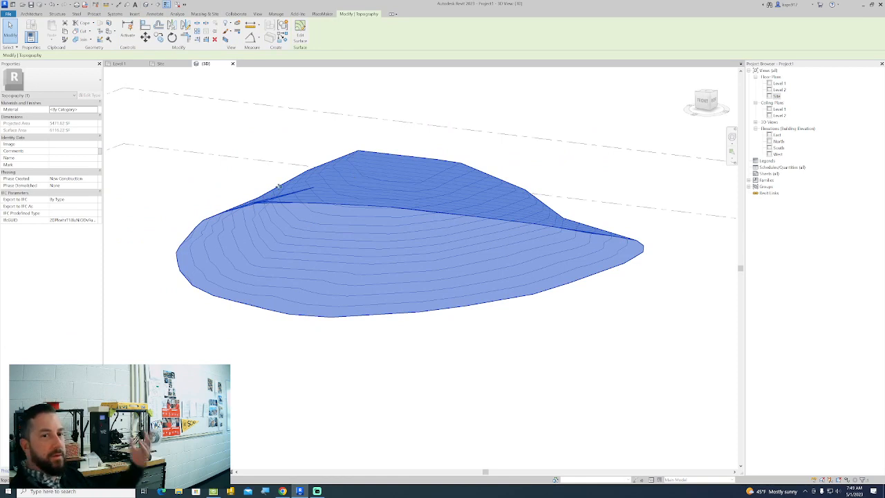
middle_drag(173, 228, 183, 267)
click(242, 385)
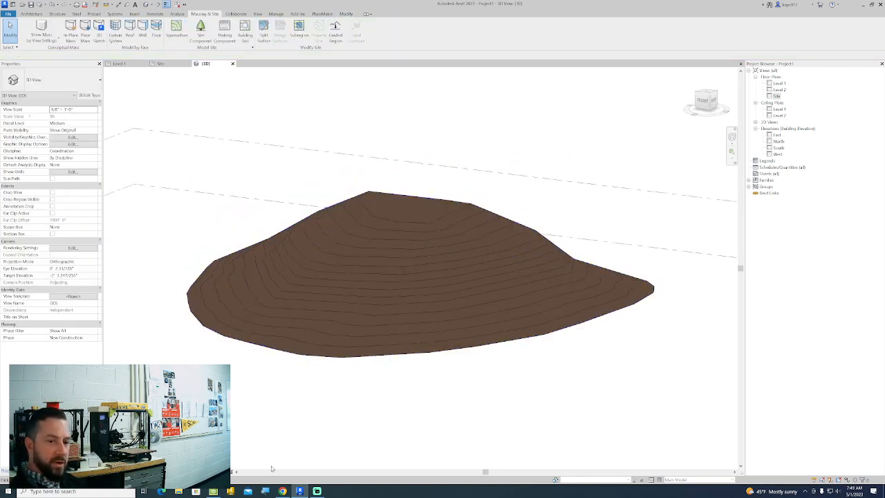
click(317, 491)
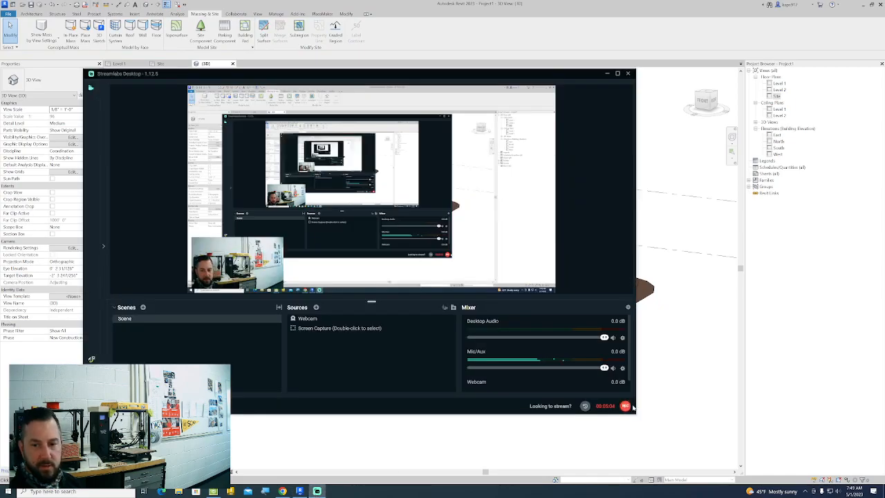